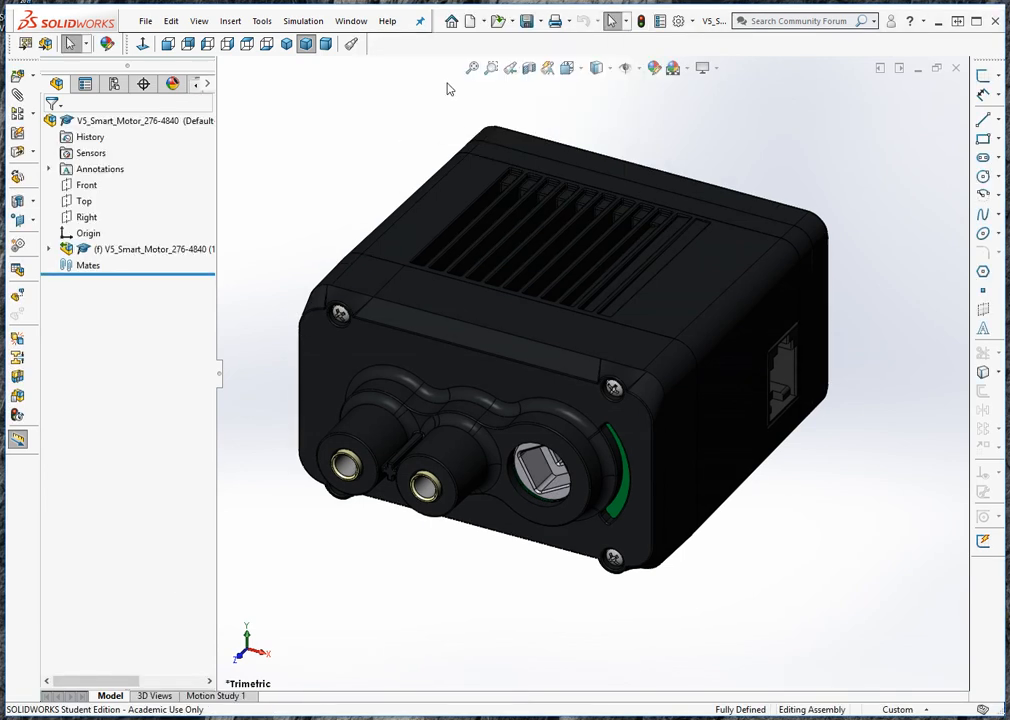
# - Open C-Channel 1x2x1x25.SLDPRT from the Structure > C-Channel folder and decline feature recognition
pyautogui.click(496, 22)
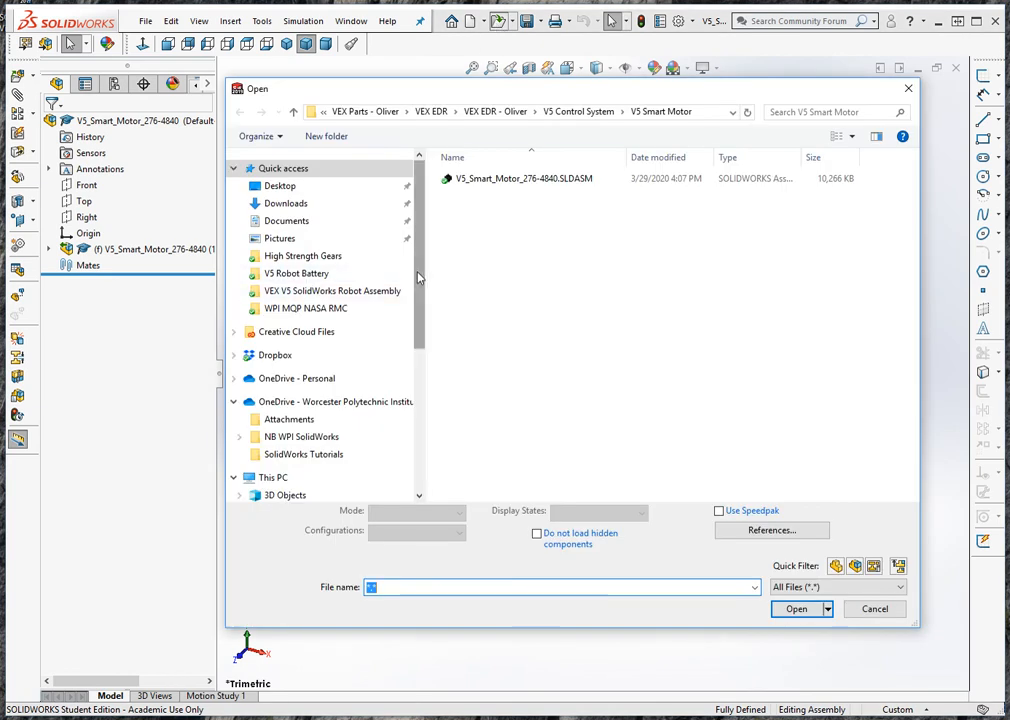
pyautogui.scroll(-3, 355, 400)
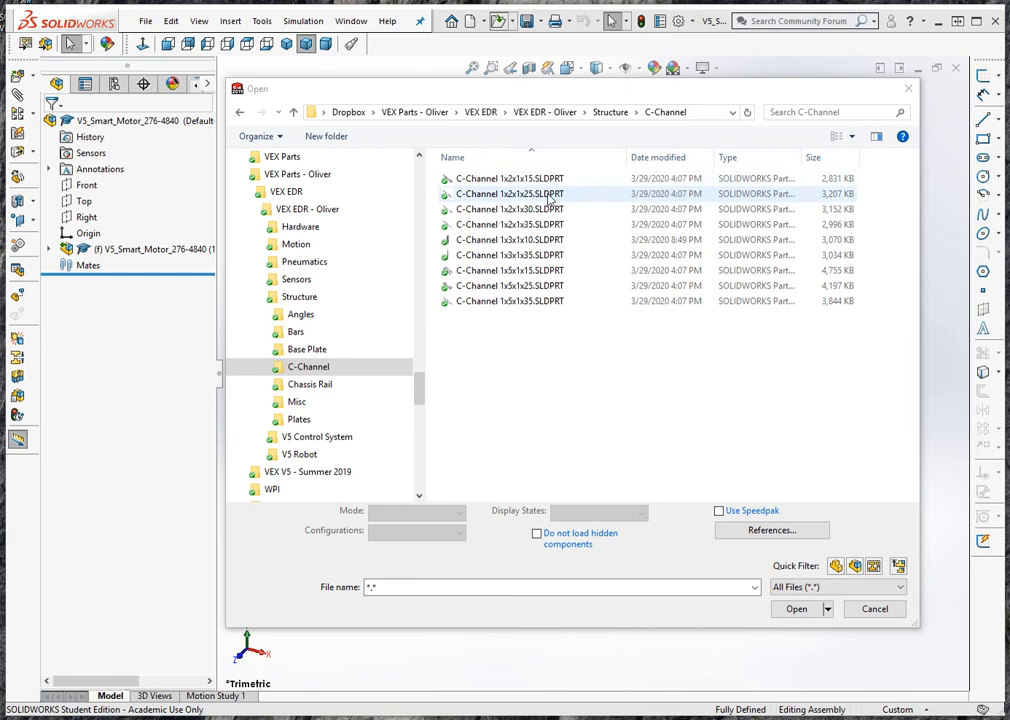
pyautogui.doubleClick(478, 199)
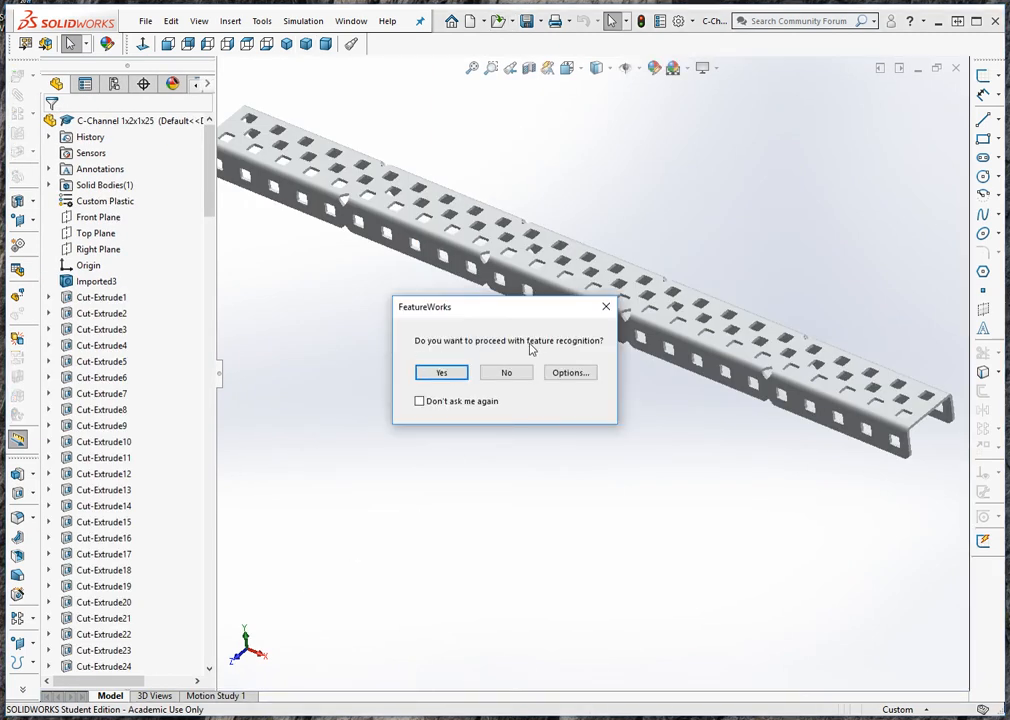
pyautogui.click(507, 376)
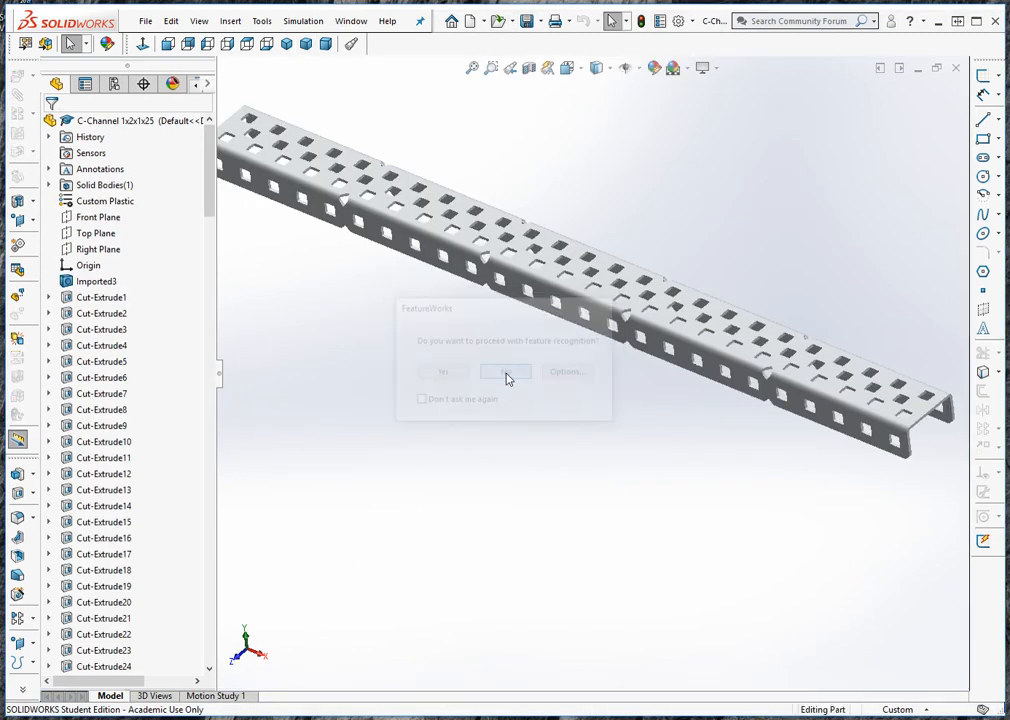
# - Set the display style of the C-channel to Shaded With Edges
pyautogui.click(609, 70)
pyautogui.click(598, 89)
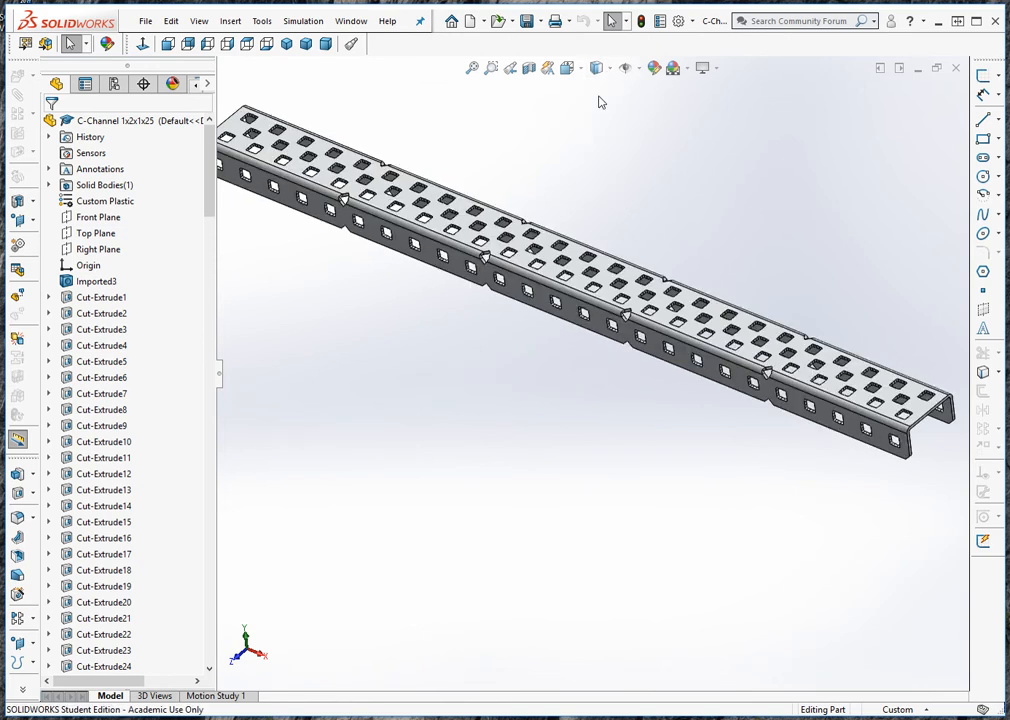
pyautogui.scroll(3, 684, 255)
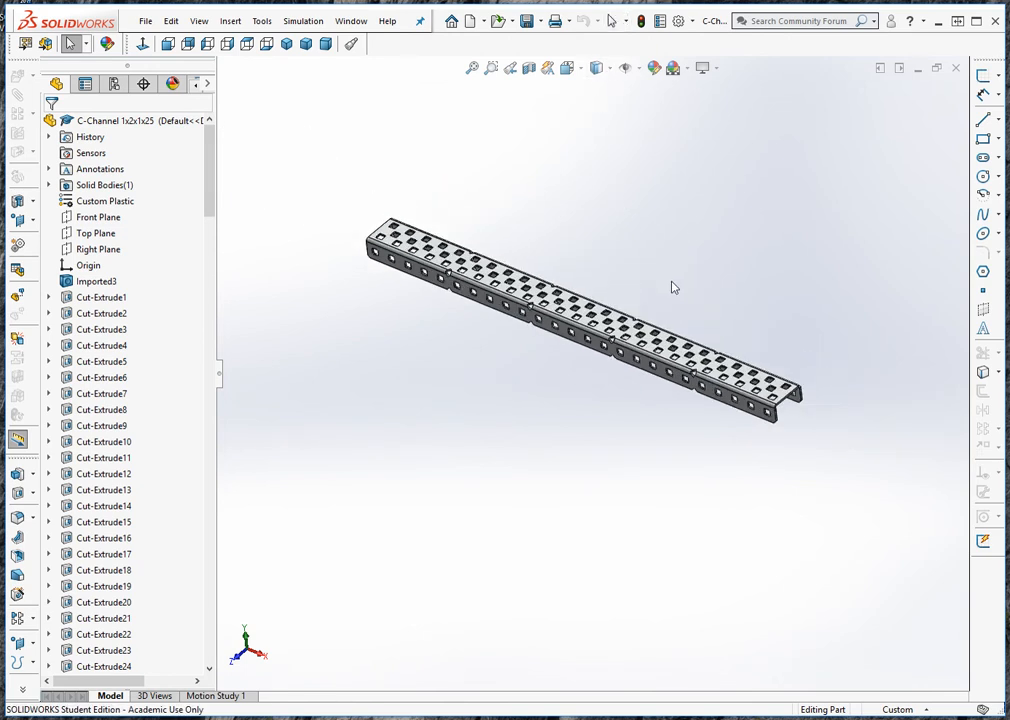
pyautogui.moveTo(671, 280); pyautogui.dragTo(476, 323, button='middle')
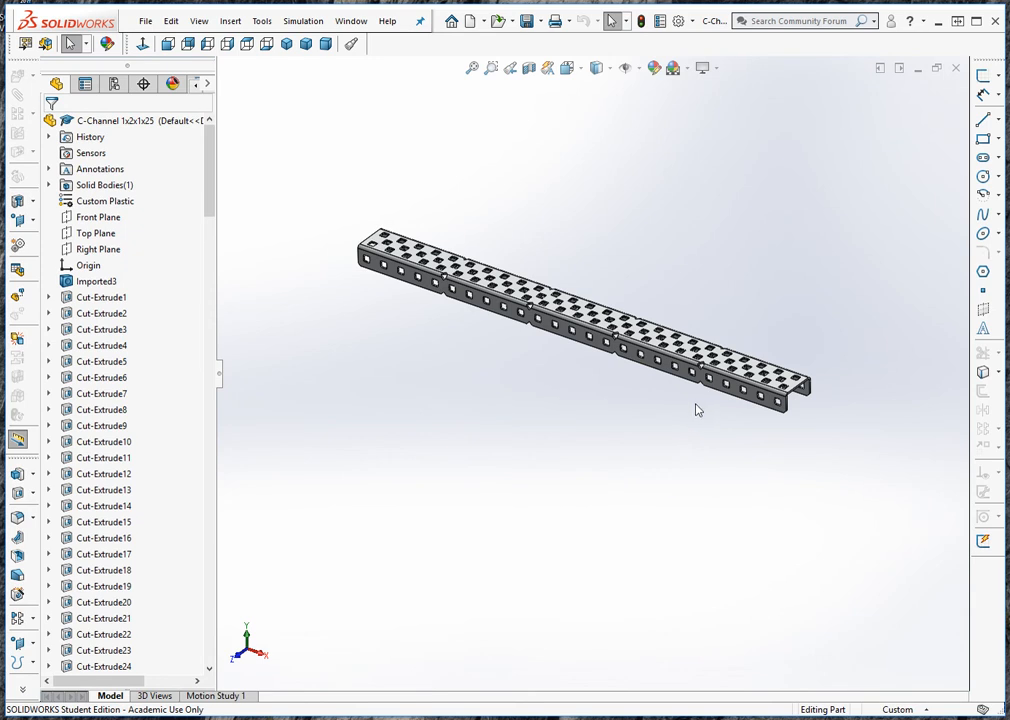
# - Save the part under the new name C-Channel 1x2x1x20.SLDPRT in the C-Channel folder
pyautogui.click(542, 24)
pyautogui.click(549, 61)
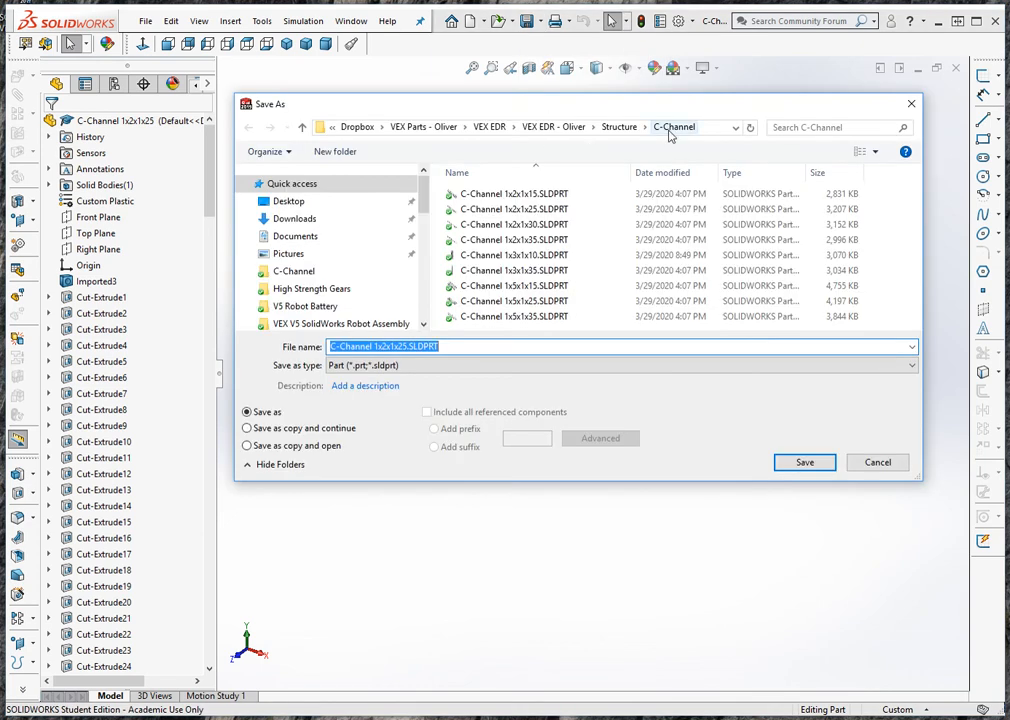
pyautogui.click(406, 346)
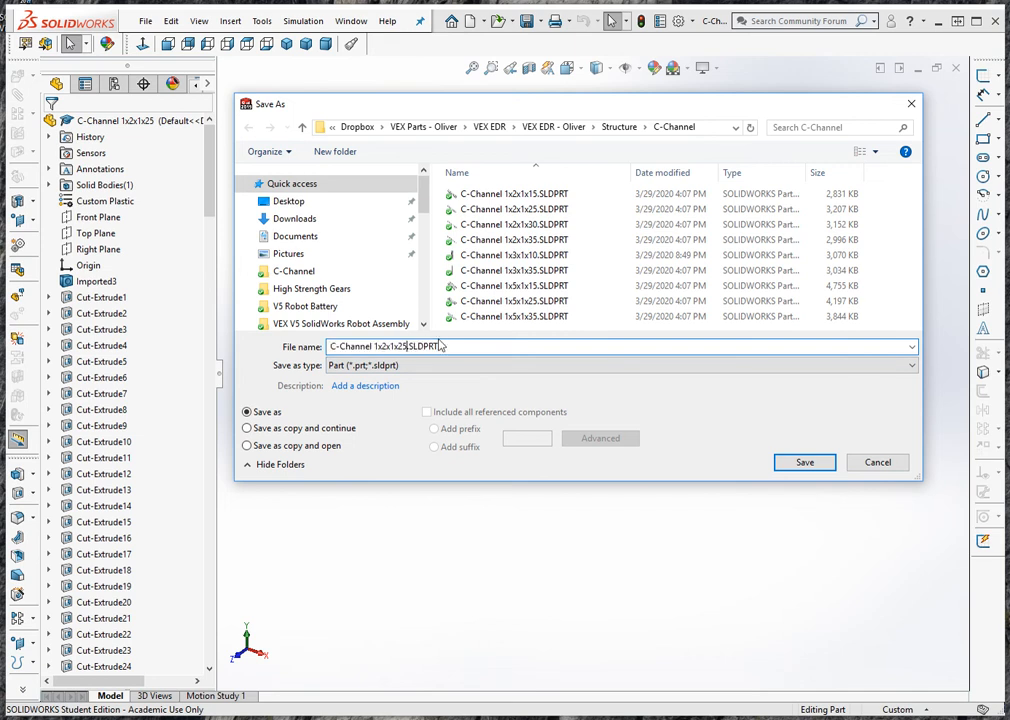
pyautogui.press('BackSpace')
pyautogui.press('BackSpace')
pyautogui.write('20')
pyautogui.press('Return')
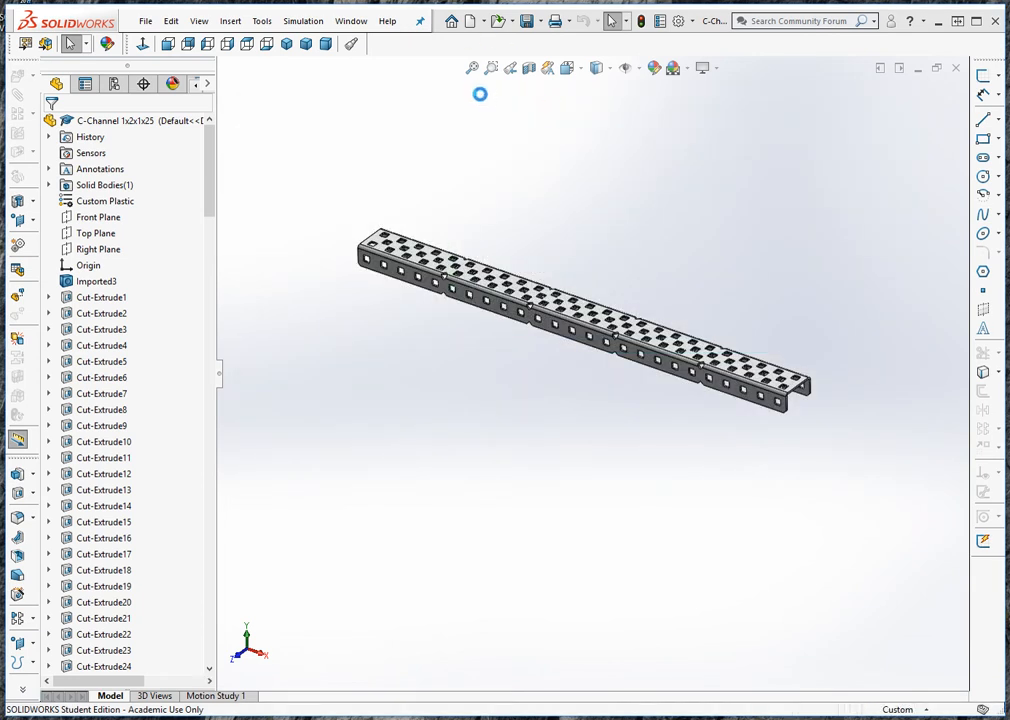
# - Unpin the menu bar to check the full file name and pin it back open
pyautogui.click(421, 22)
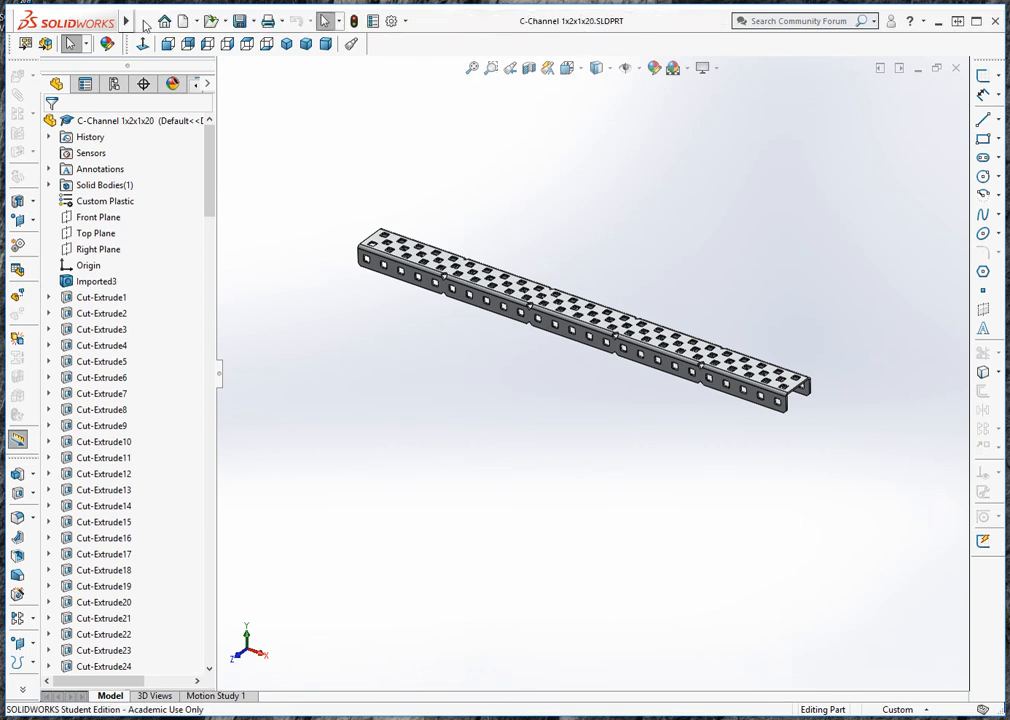
pyautogui.moveTo(125, 22)
pyautogui.click(230, 21)
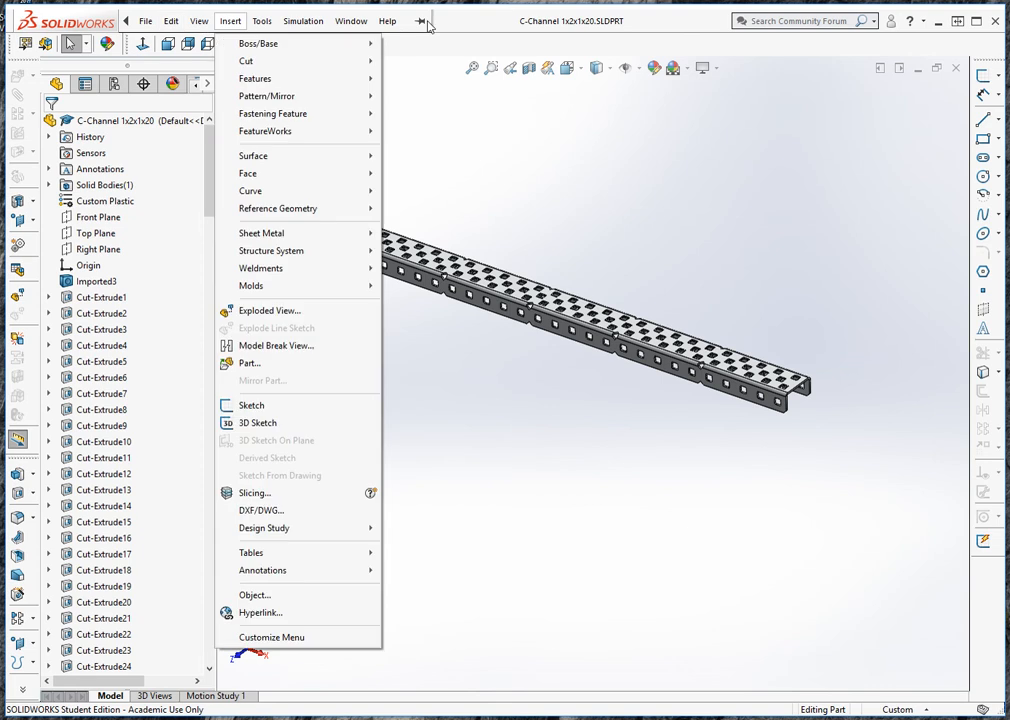
pyautogui.click(422, 22)
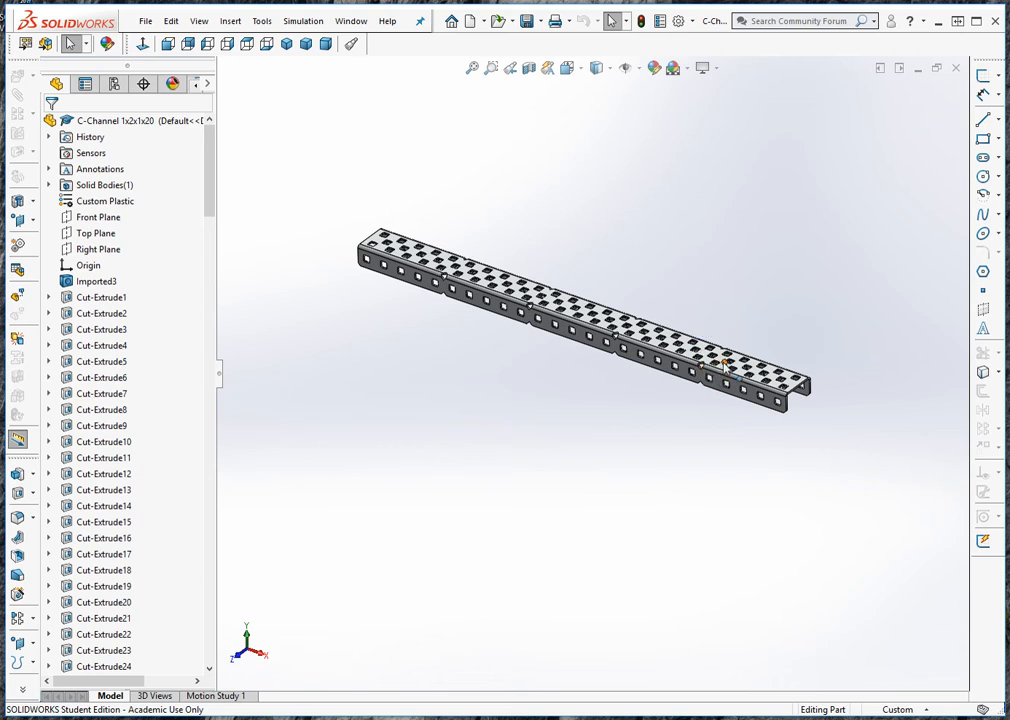
# - Examine the channel's notches and the positions of its Right, Top and Front planes
pyautogui.scroll(-3, 724, 366)
pyautogui.scroll(3, 567, 345)
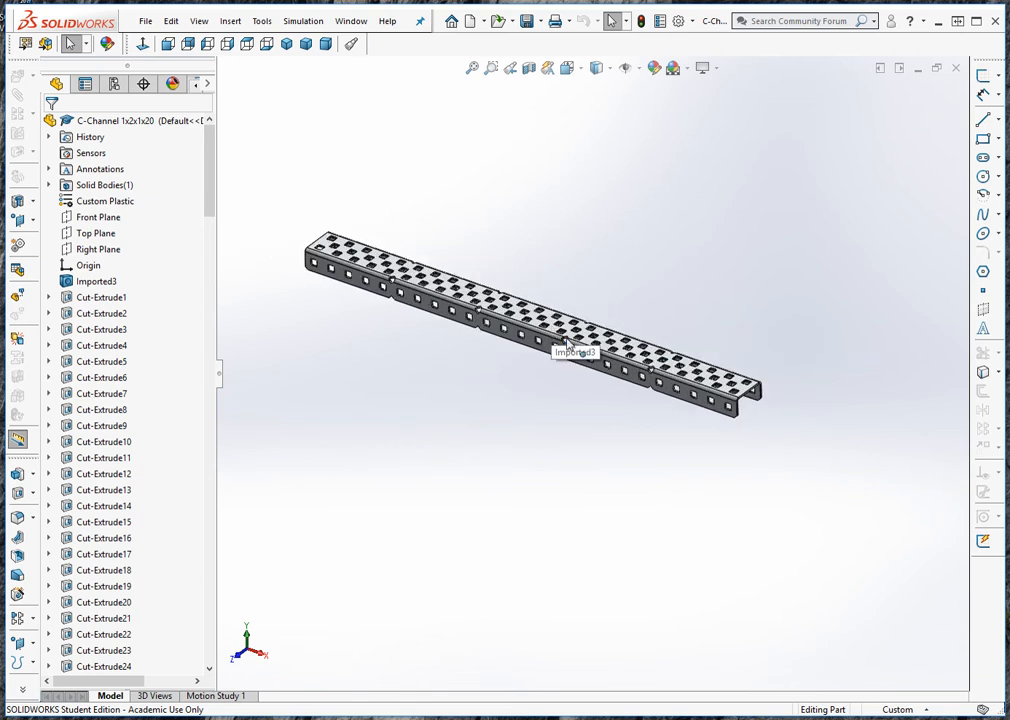
pyautogui.scroll(-4, 570, 340)
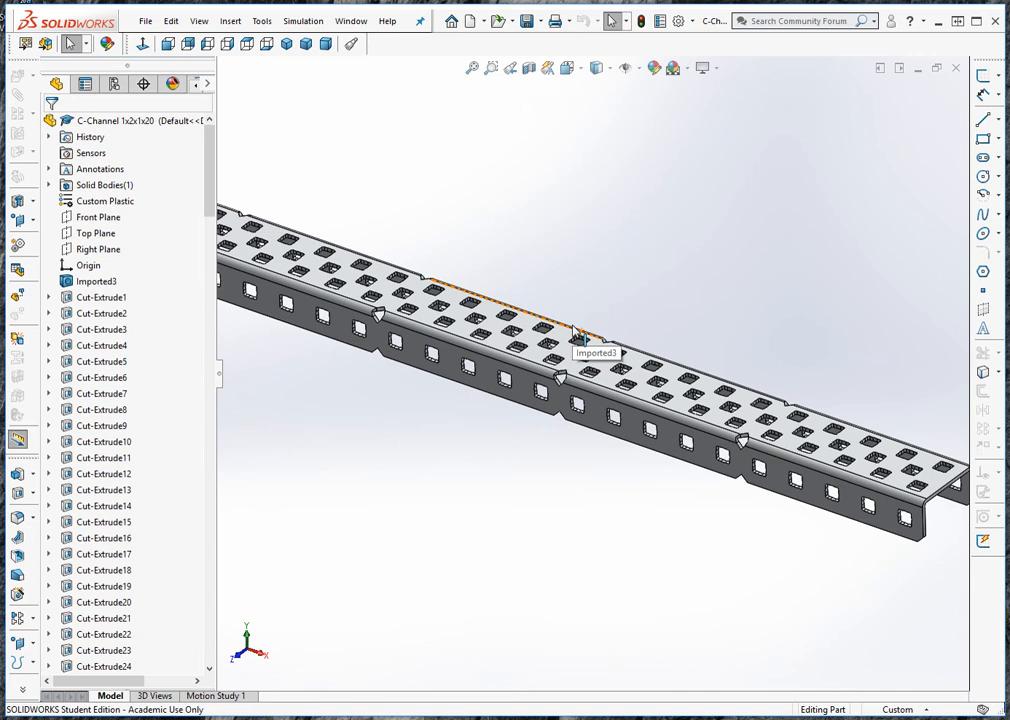
pyautogui.scroll(-2, 582, 354)
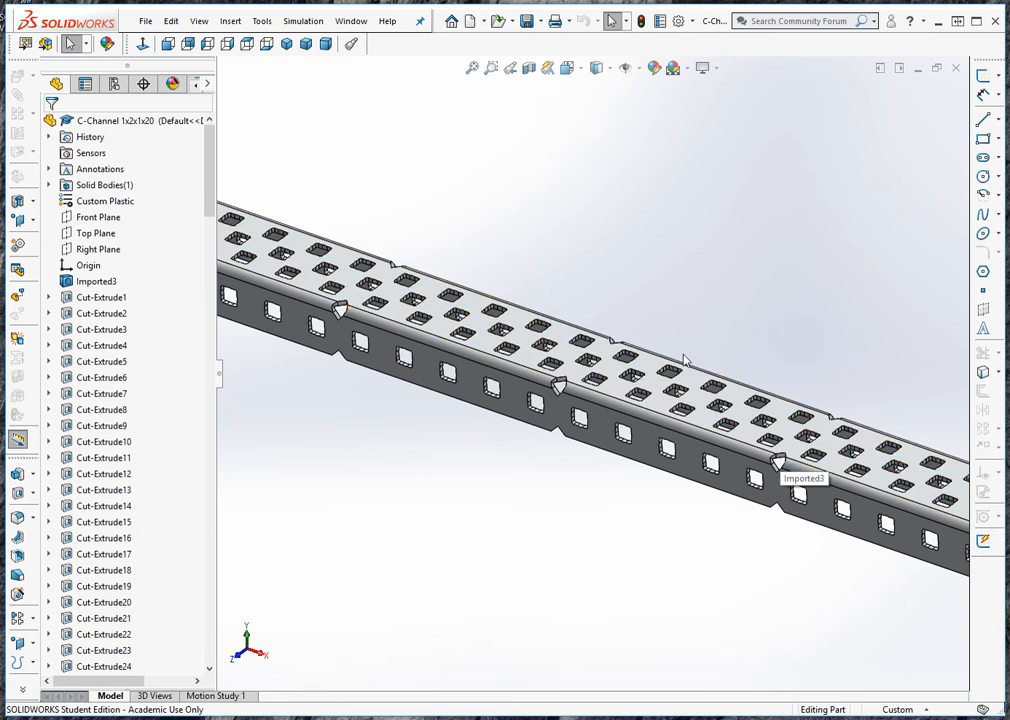
pyautogui.click(86, 252)
pyautogui.scroll(1, 415, 452)
pyautogui.scroll(2, 411, 452)
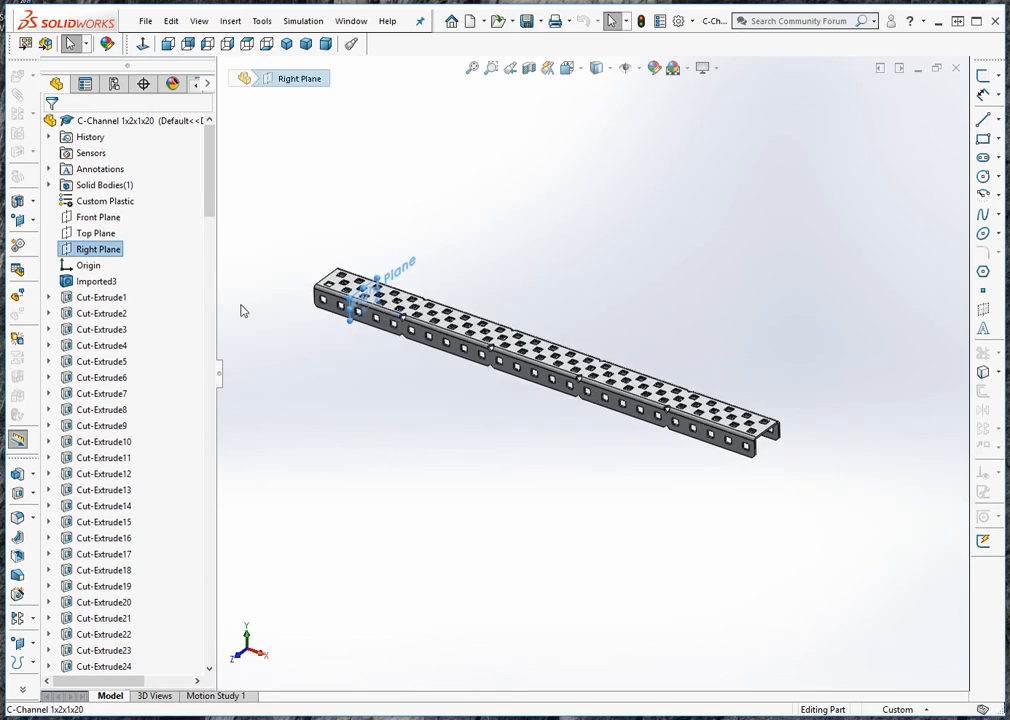
pyautogui.click(97, 236)
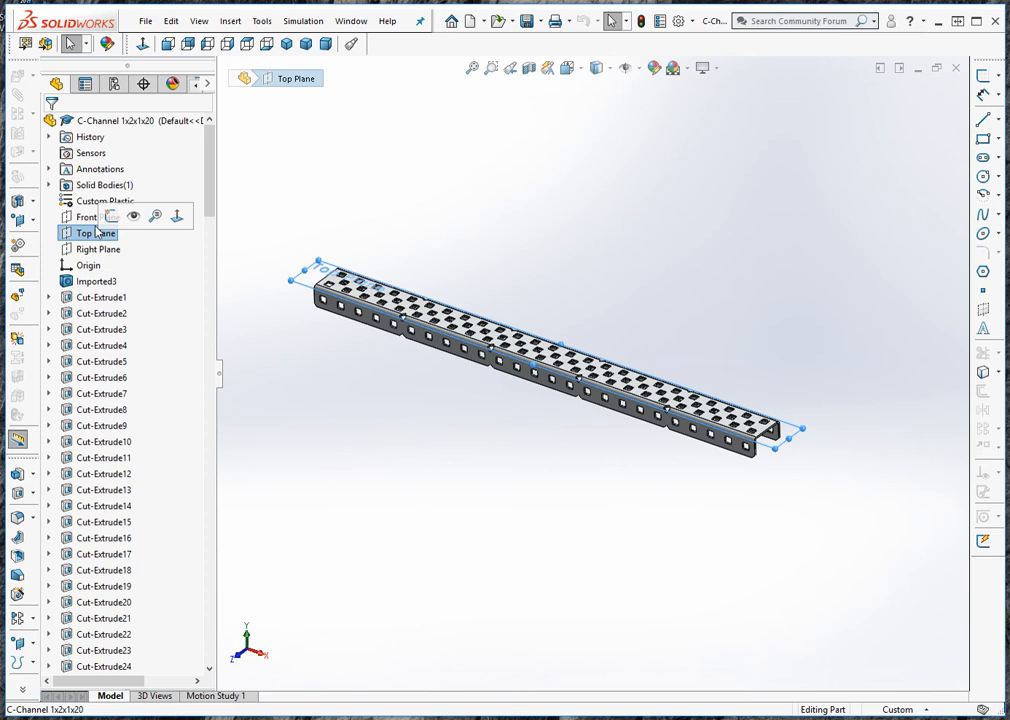
pyautogui.click(93, 218)
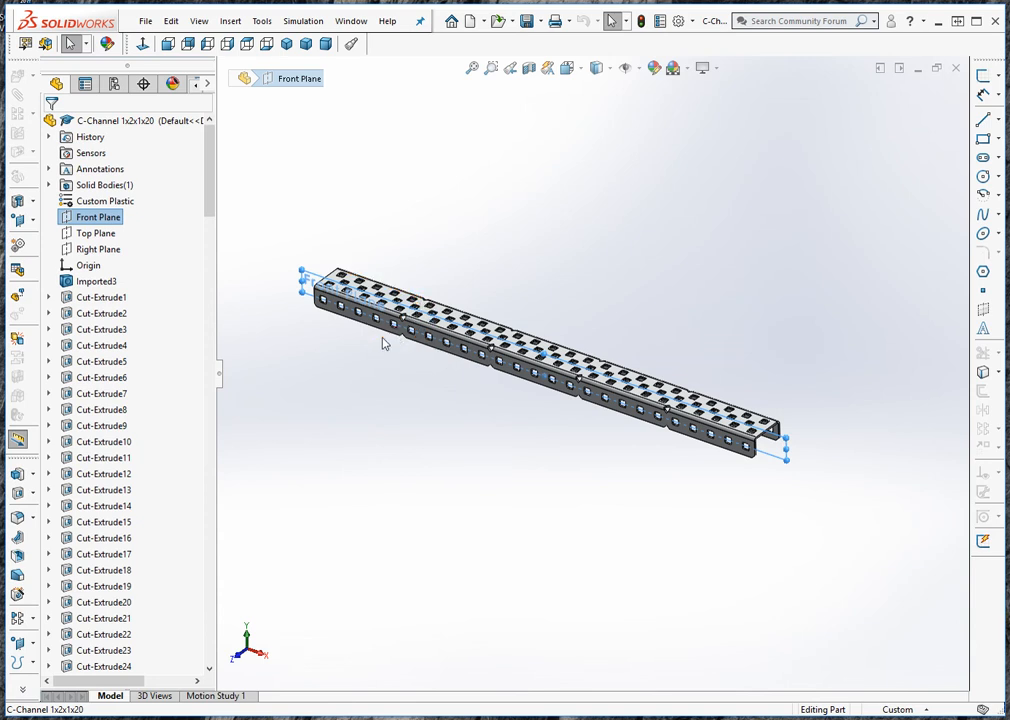
# - Create a reference plane parallel to the Right Plane and coincident with a vertex of the first notch on the channel's upper bend
pyautogui.click(93, 253)
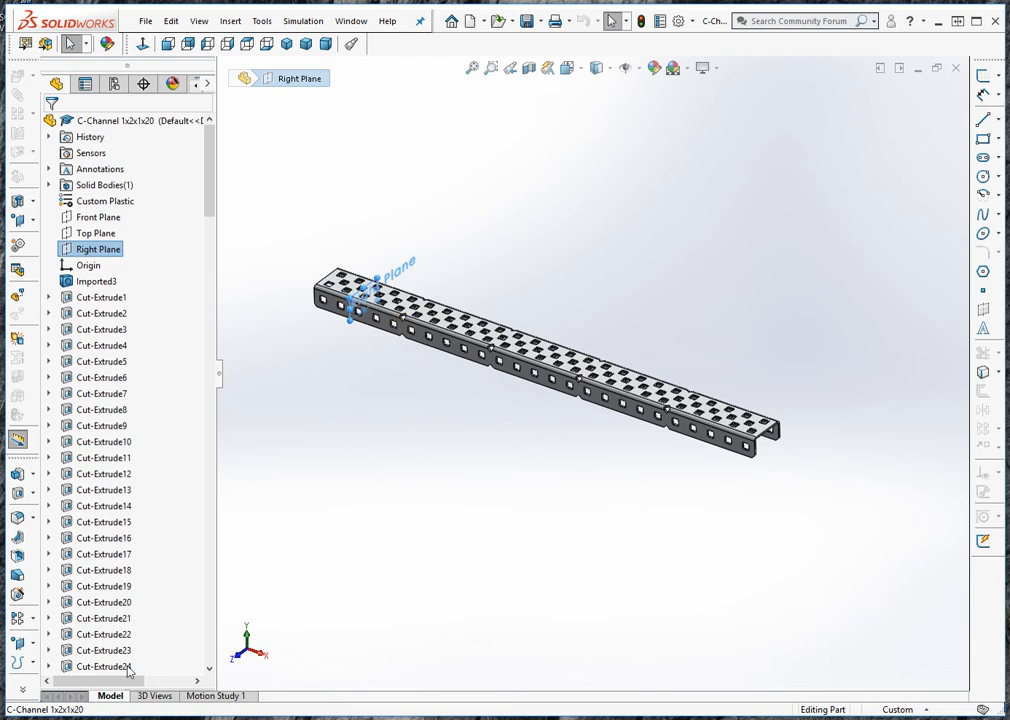
pyautogui.scroll(-3, 360, 342)
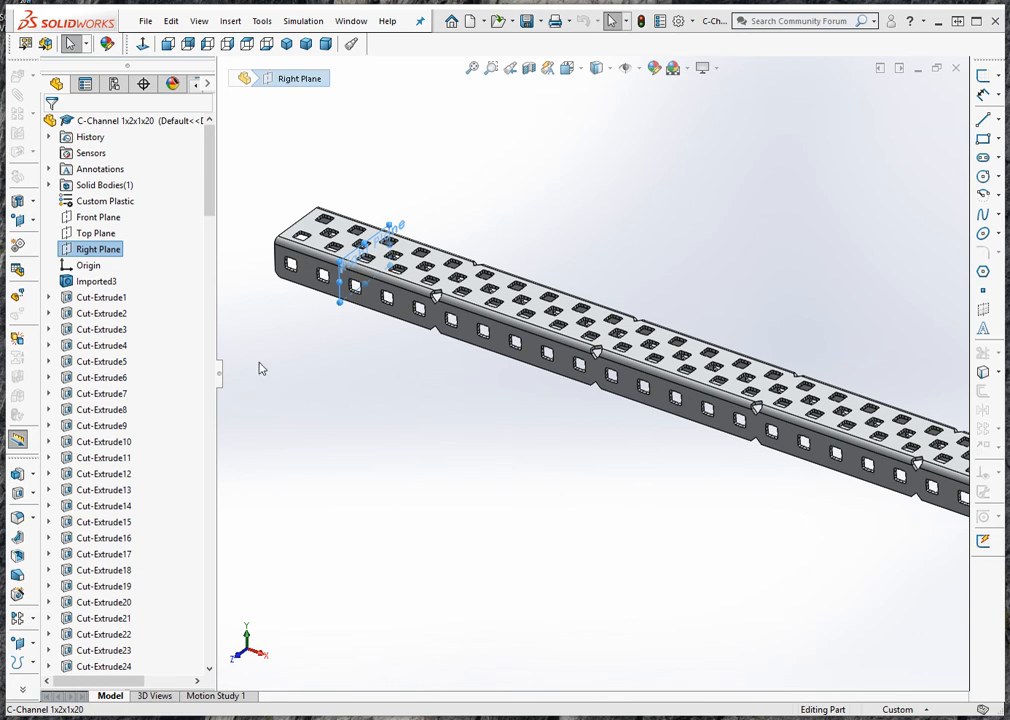
pyautogui.click(35, 224)
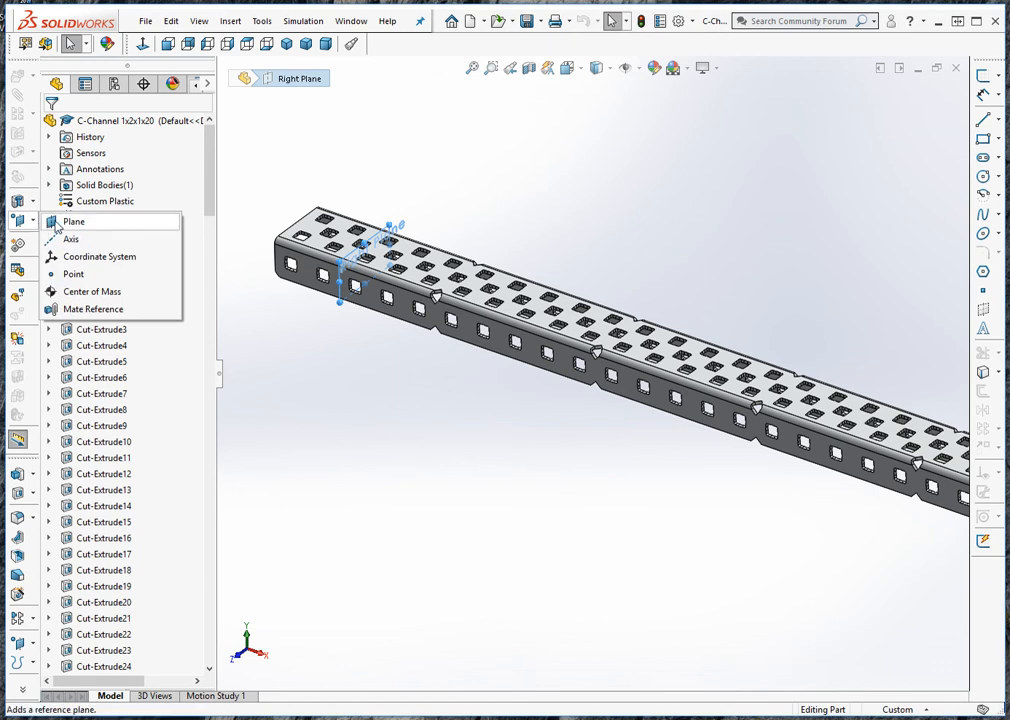
pyautogui.click(57, 227)
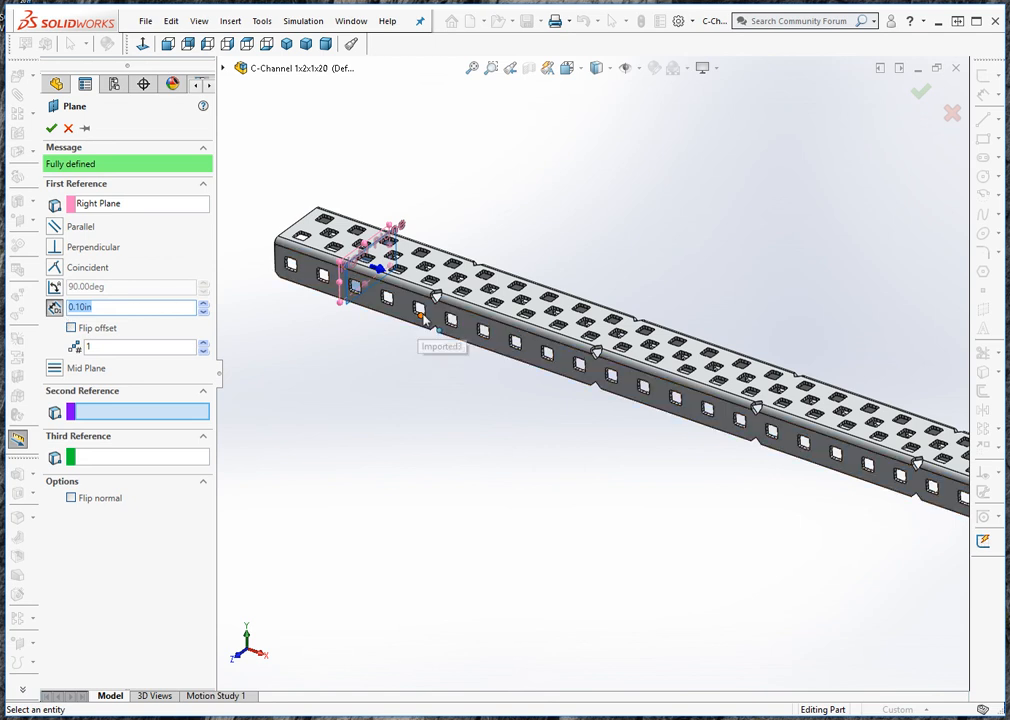
pyautogui.scroll(-2, 422, 316)
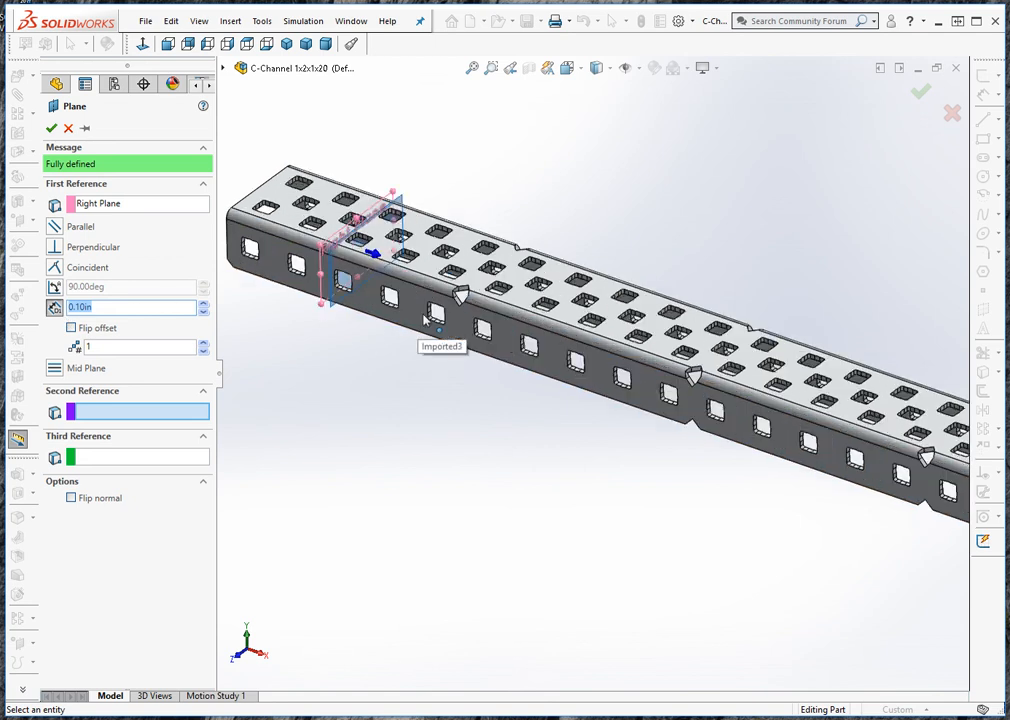
pyautogui.scroll(-1, 425, 318)
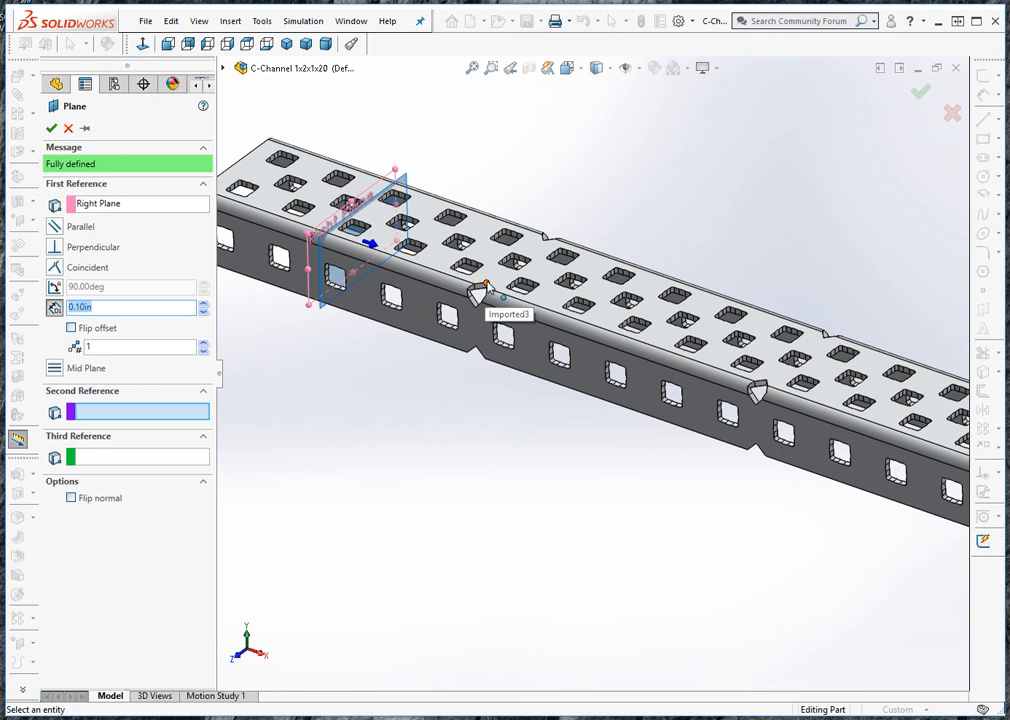
pyautogui.click(484, 287)
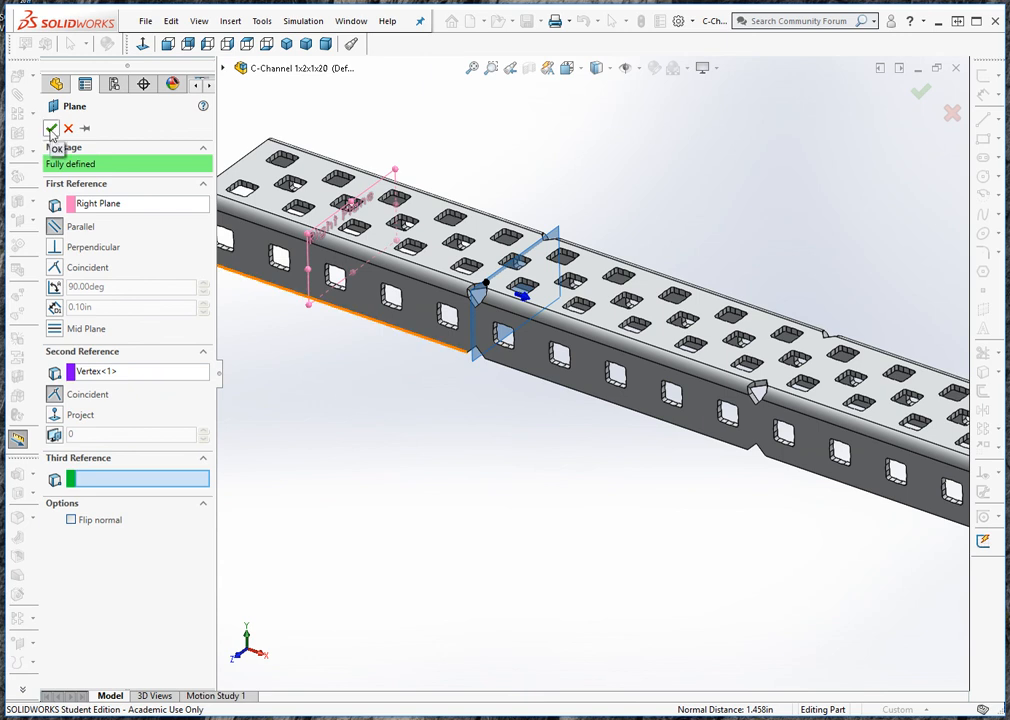
pyautogui.rightClick(302, 352)
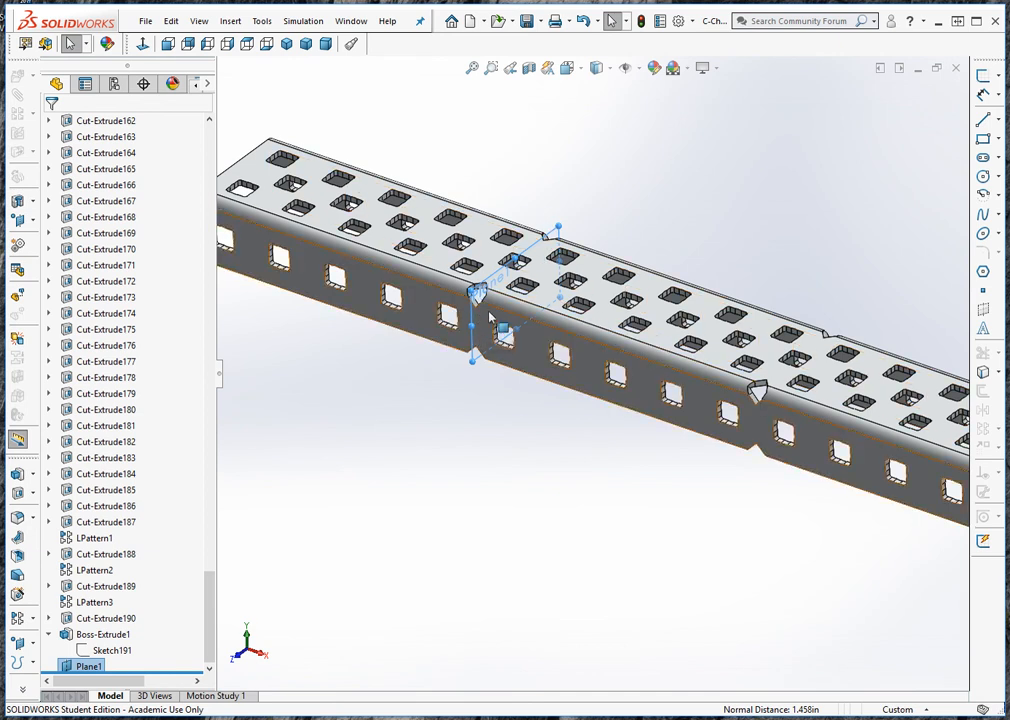
# - Sketch a corner rectangle about 1.03 by 0.57 in on the new plane, from the profile's lower outer corner to beyond the opposite upper bend
pyautogui.click(983, 76)
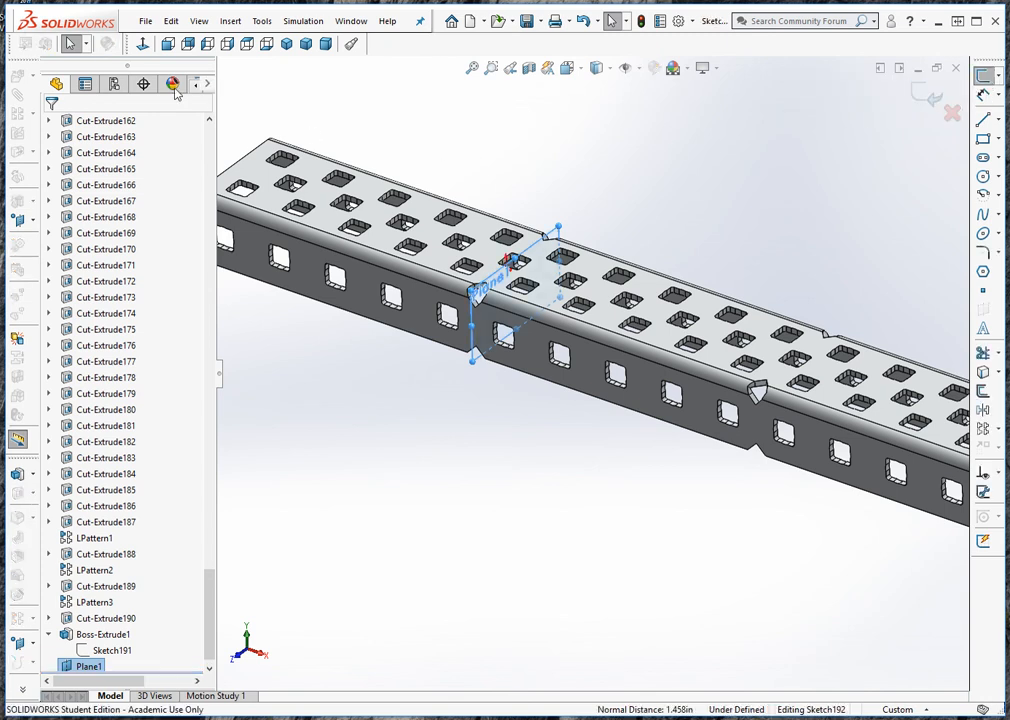
pyautogui.click(144, 45)
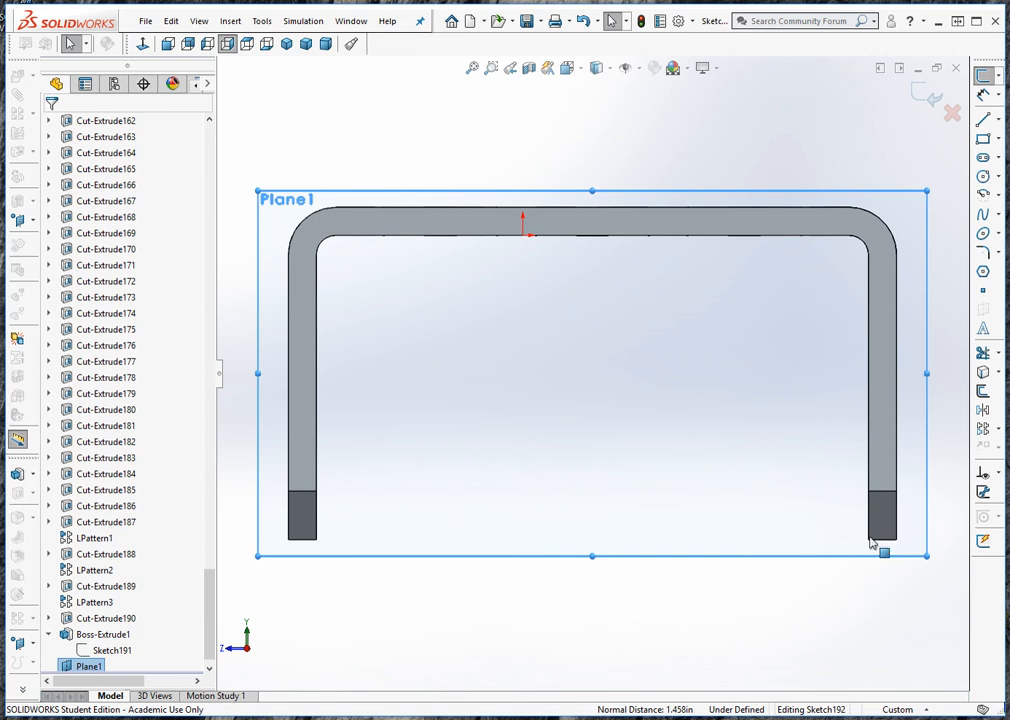
pyautogui.click(983, 140)
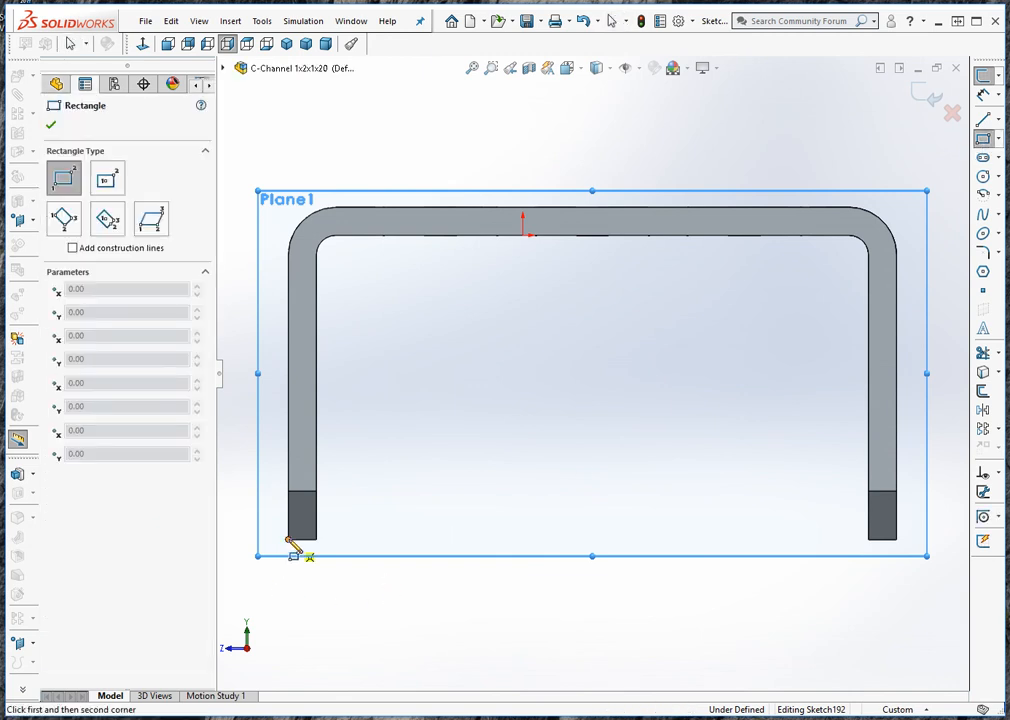
pyautogui.click(289, 542)
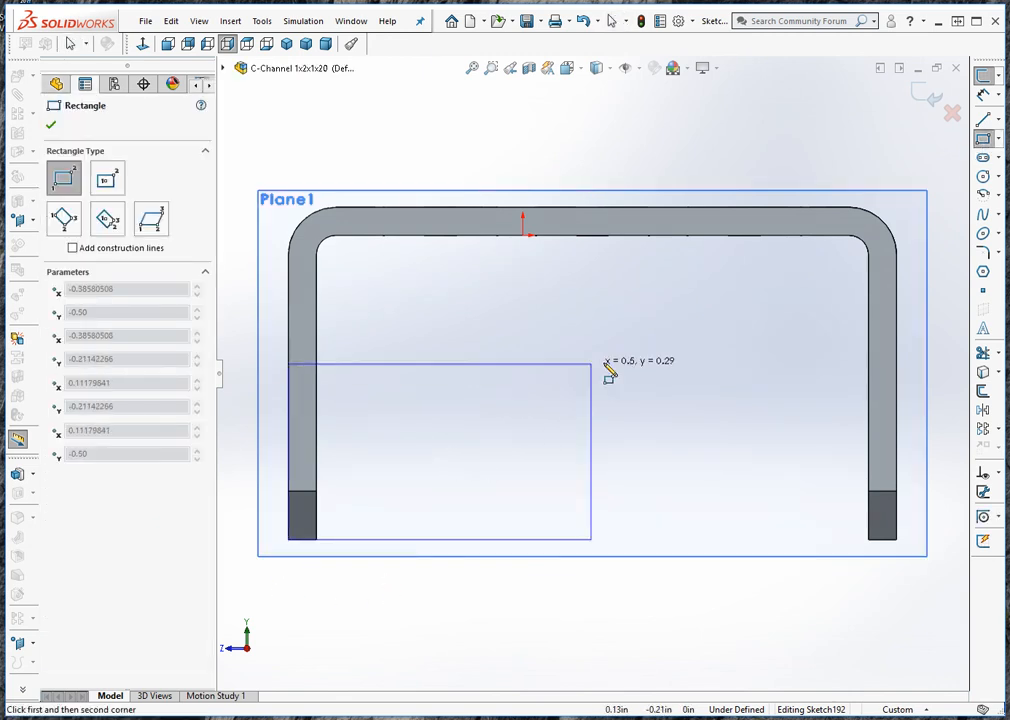
pyautogui.click(916, 204)
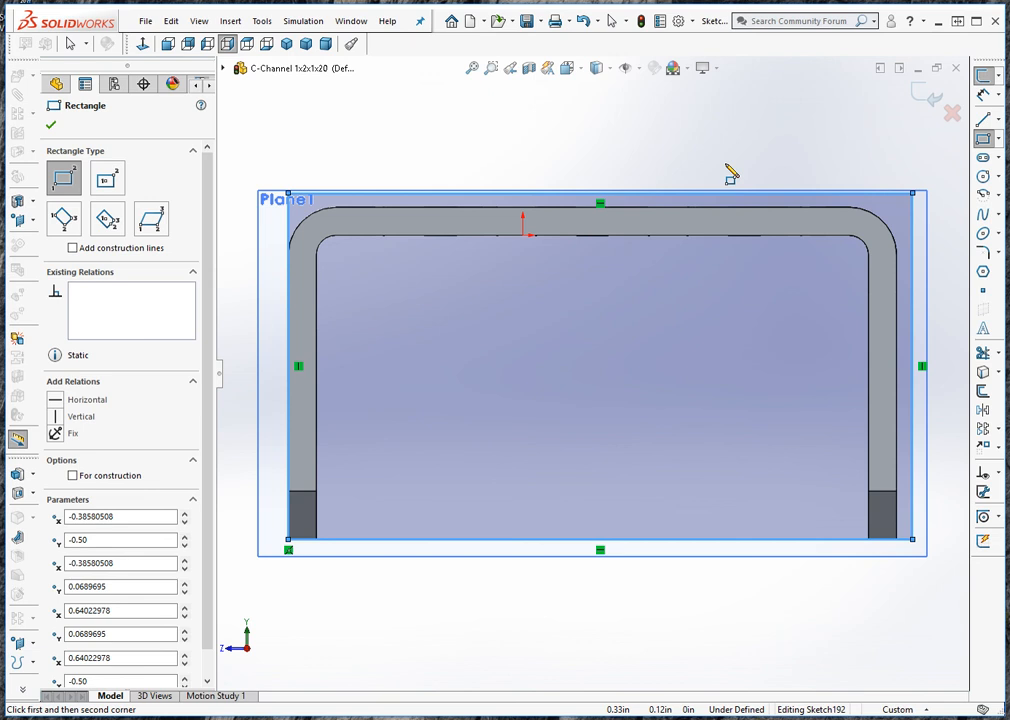
pyautogui.press('Escape')
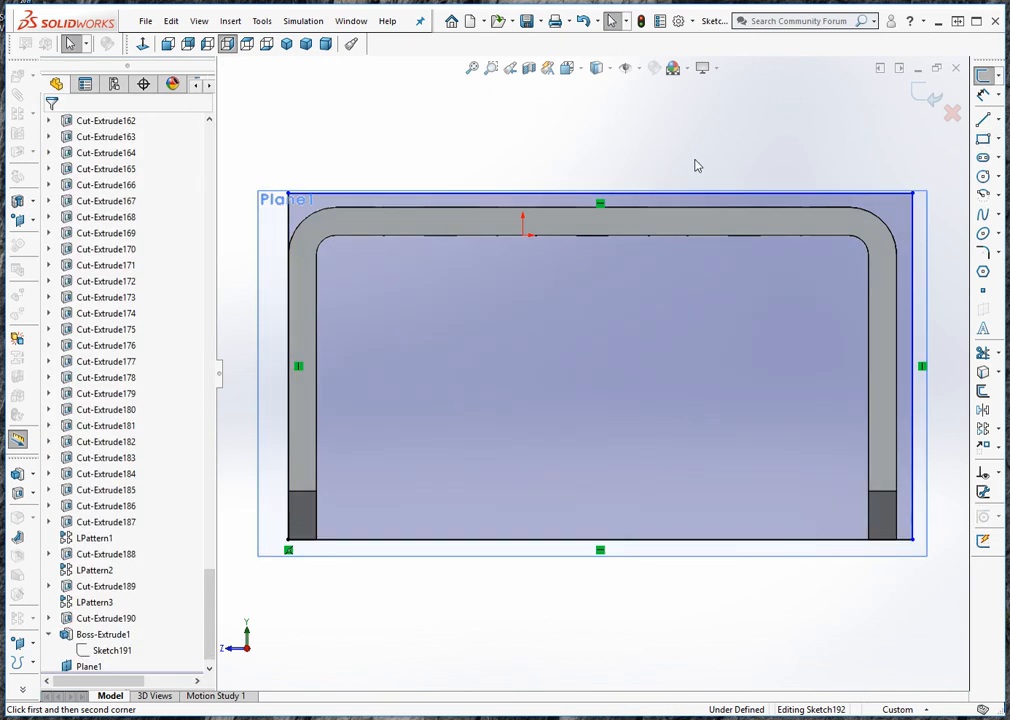
pyautogui.click(926, 556)
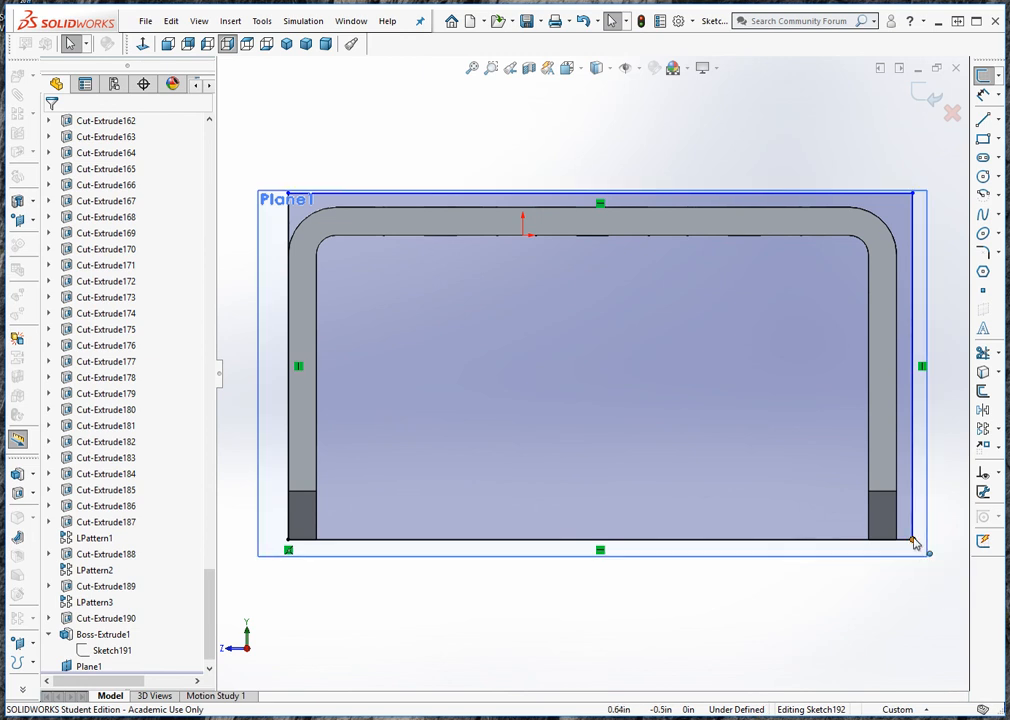